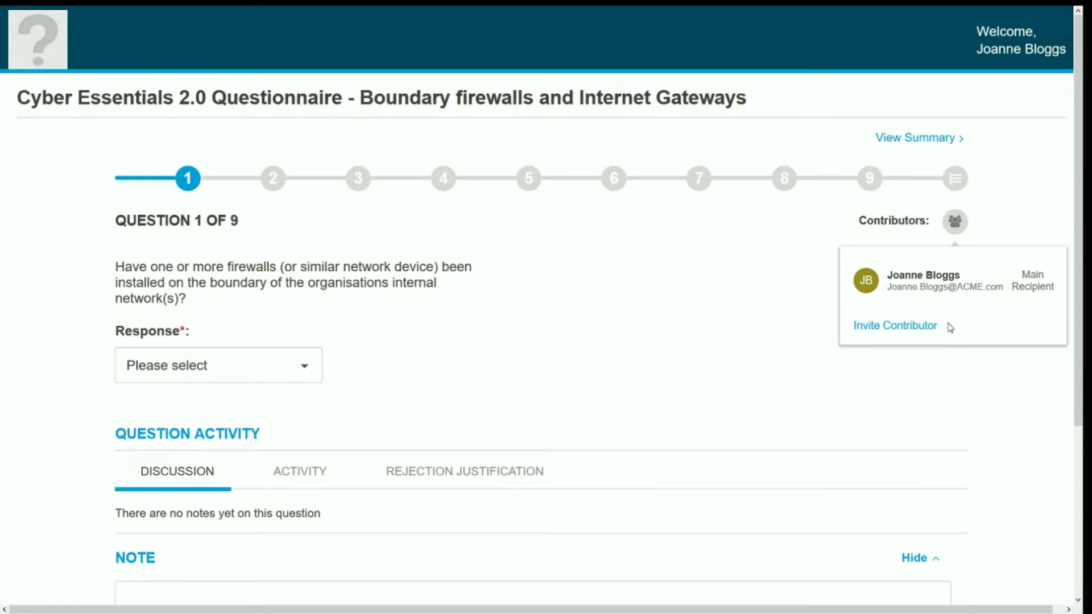
Invite a contributor to question 1 with their first name, last name and e-mail address.
left_click(868, 326)
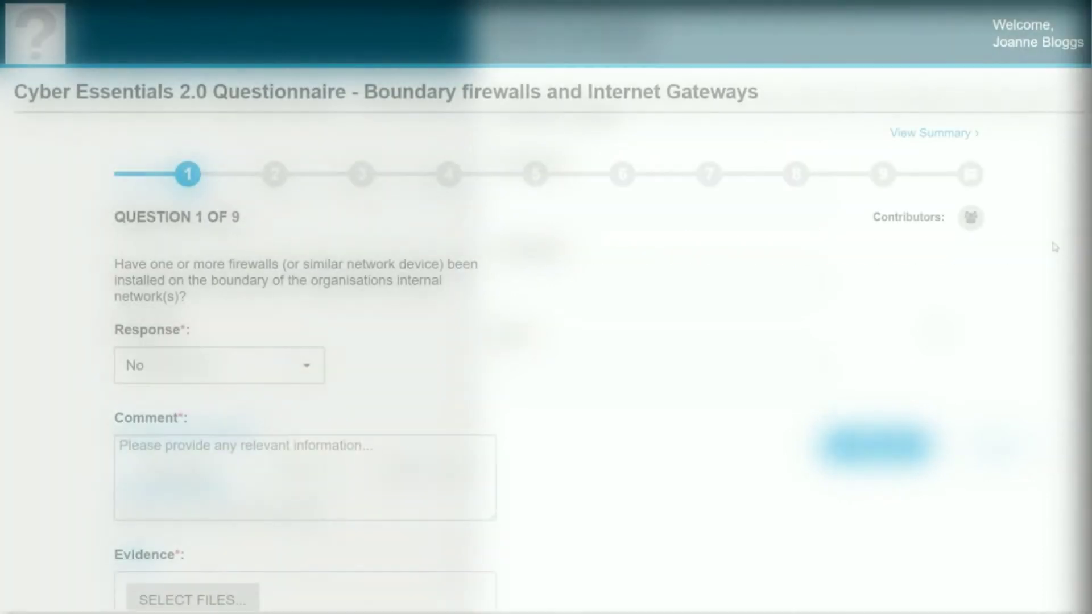
scroll(546, 308, "down", 1)
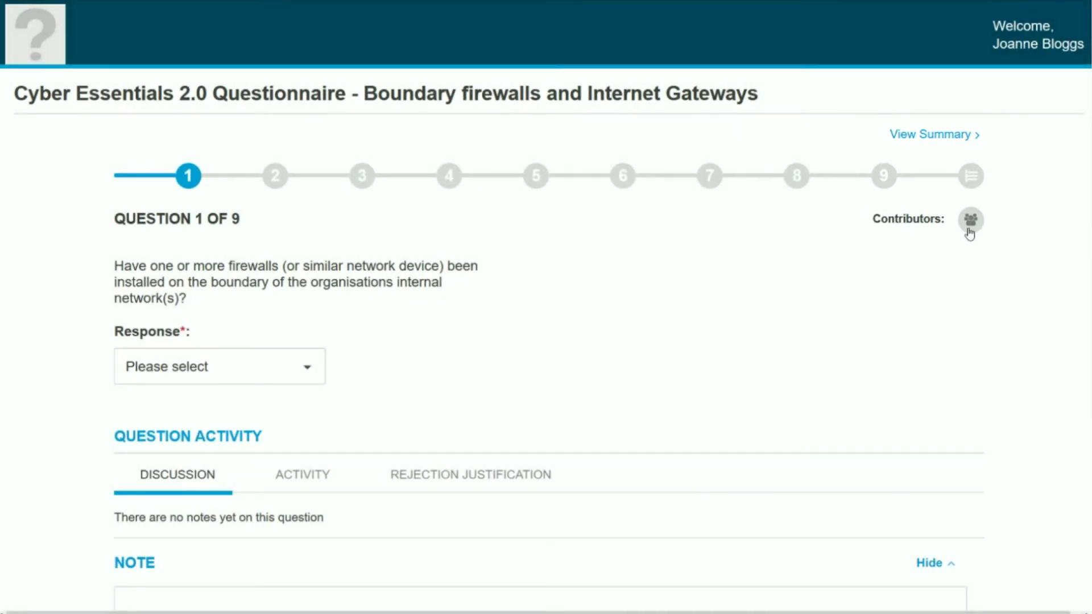
left_click(971, 219)
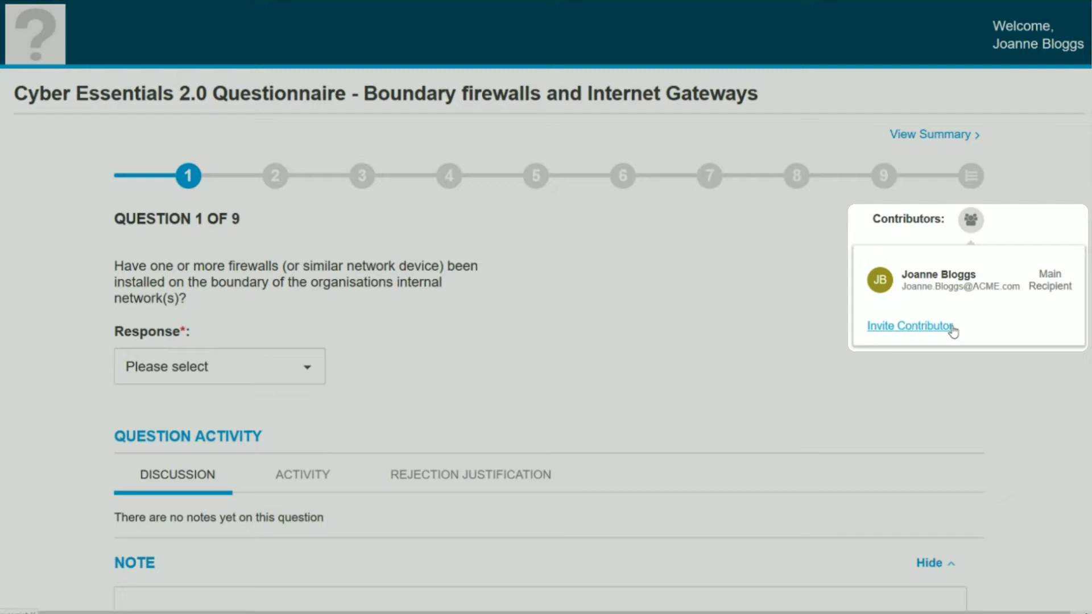
left_click(951, 328)
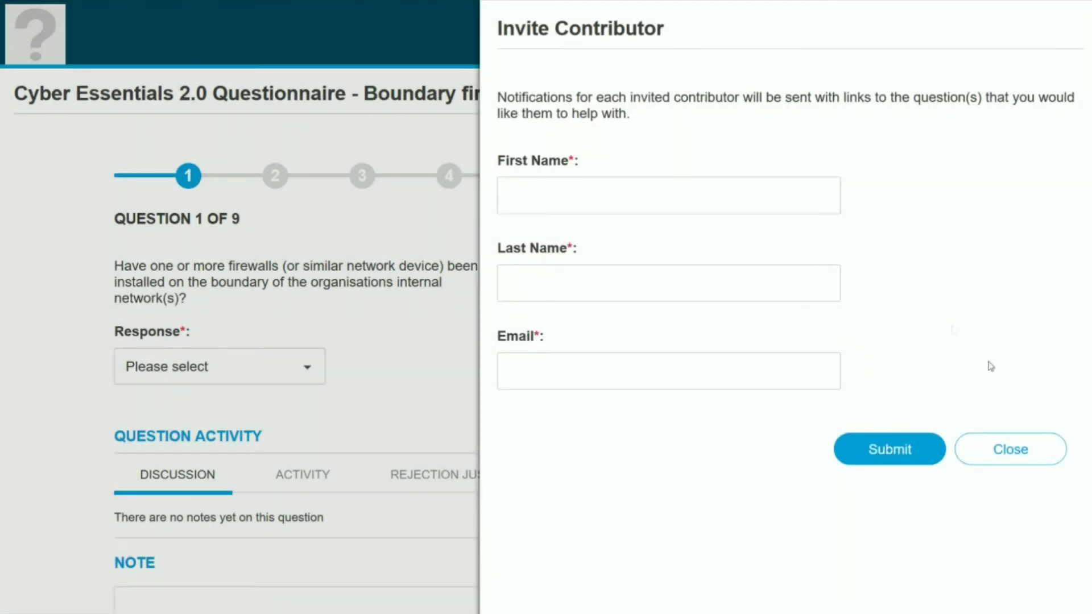
left_click(759, 206)
type("J")
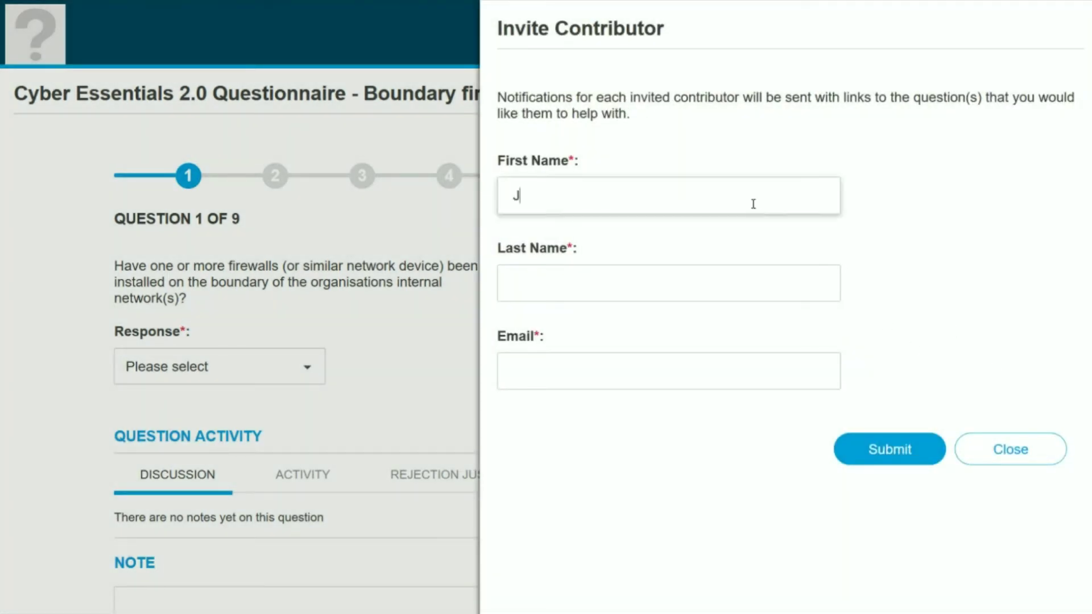
type("ohn")
key("Tab")
type("Smith")
key("Tab")
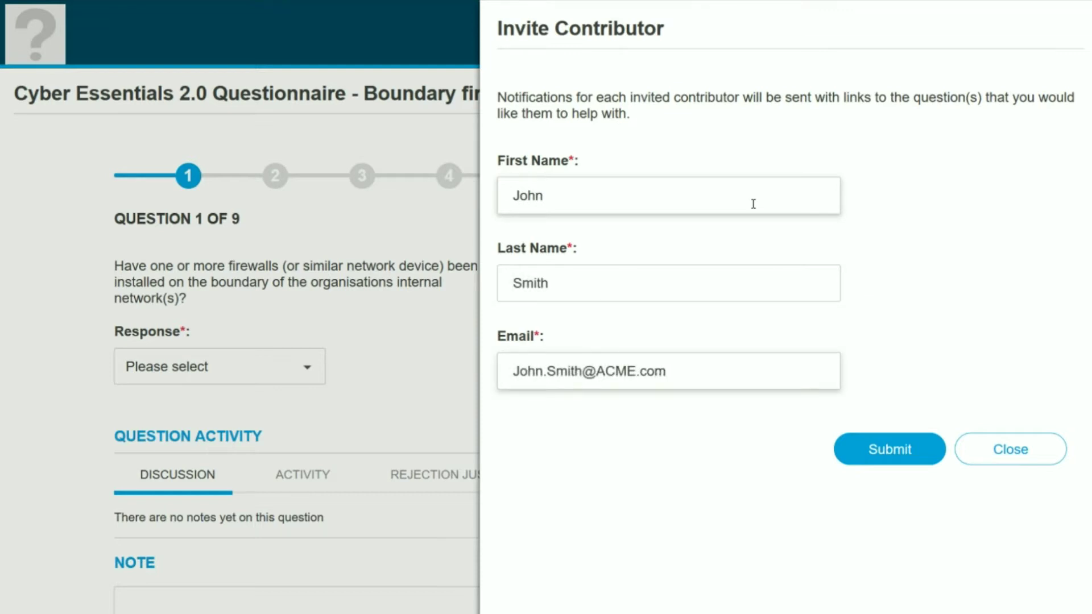
left_click(879, 446)
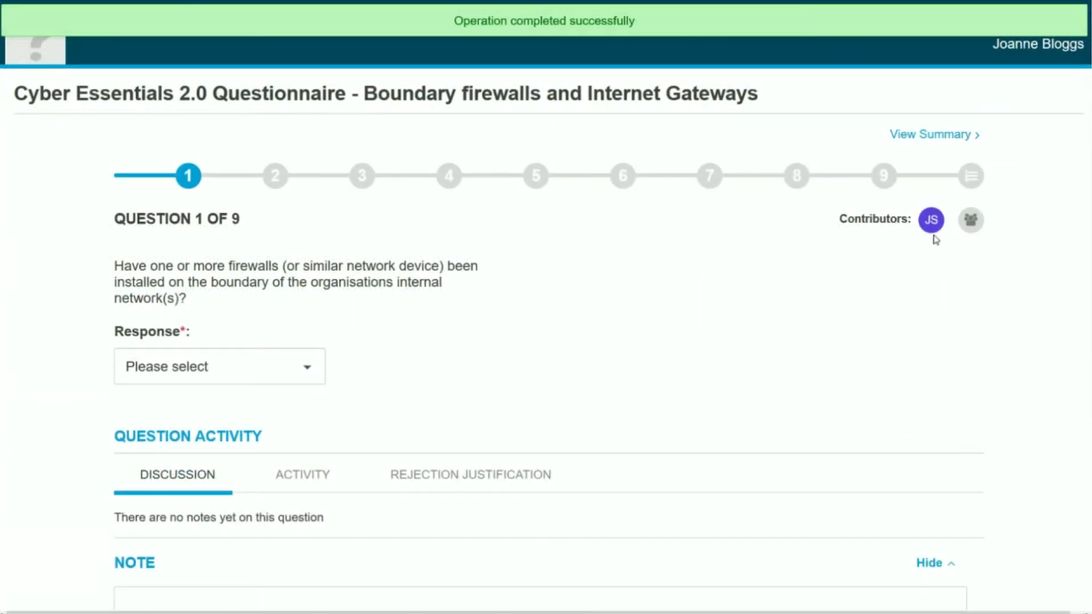
Follow the Questionnaire Collaboration Request e-mail's link to the shared Cyber Essentials 2.0 questionnaire.
mouse_move(932, 233)
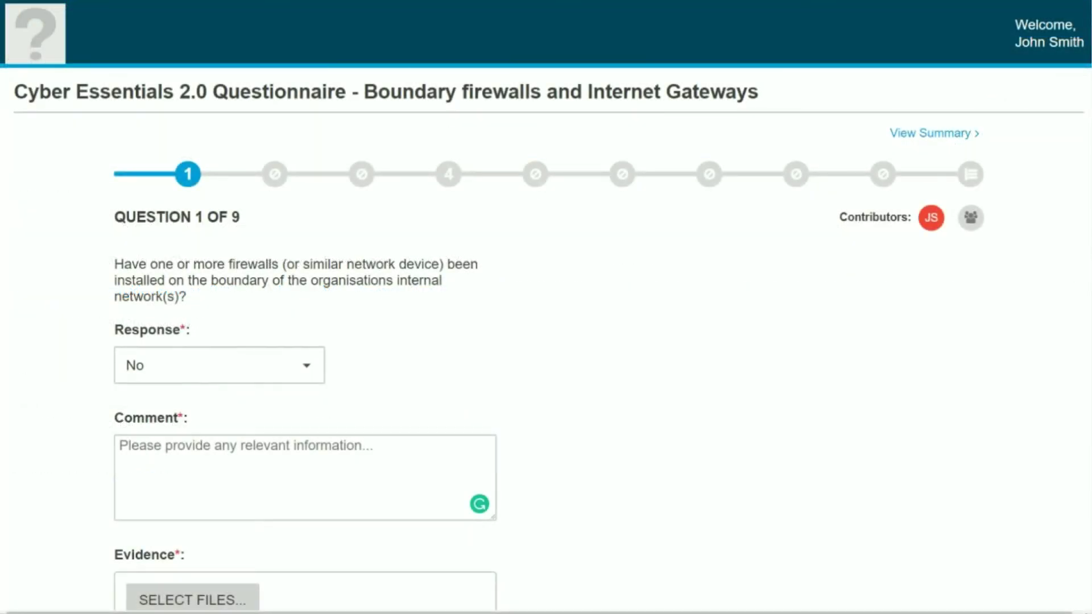
Bring up the Assign Action form for question 4.
scroll(546, 307, "down", 2)
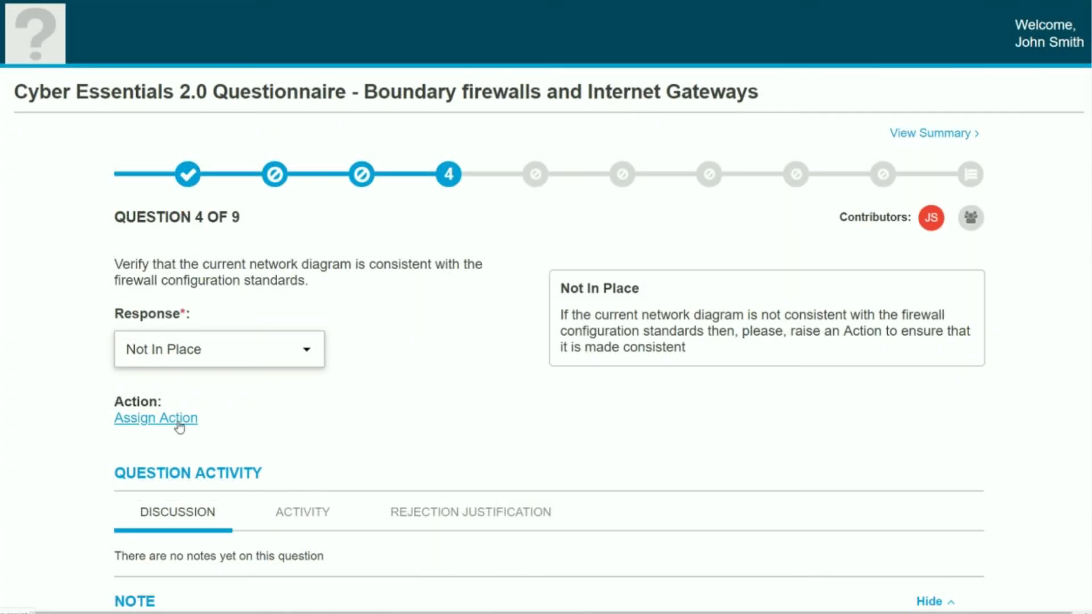
left_click(179, 421)
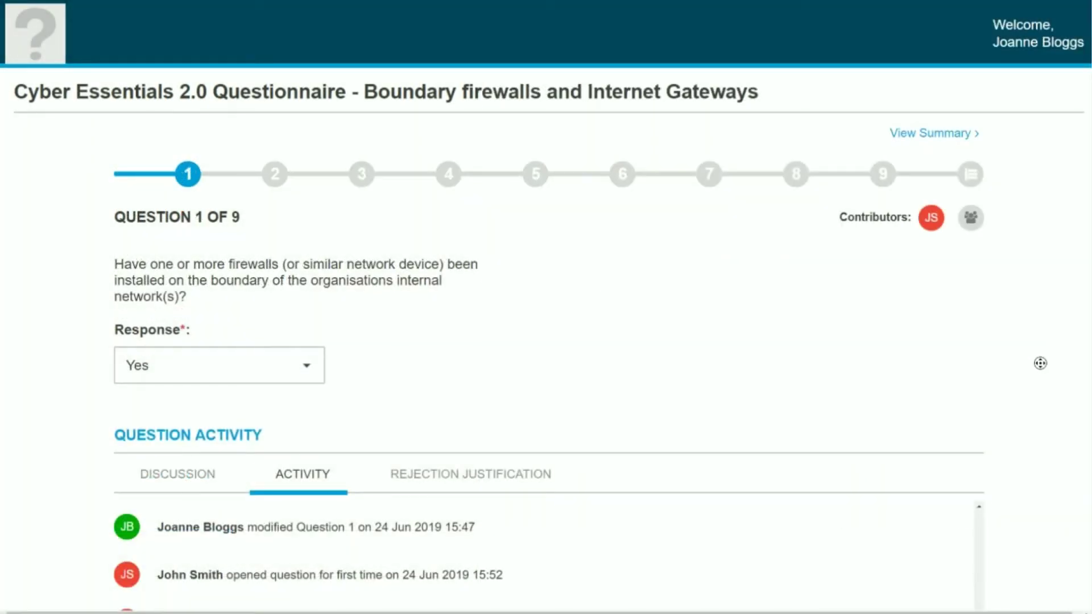
Post a Discussion note asking the contributor for the firewalls request document as approval evidence.
scroll(1043, 388, "down", 4)
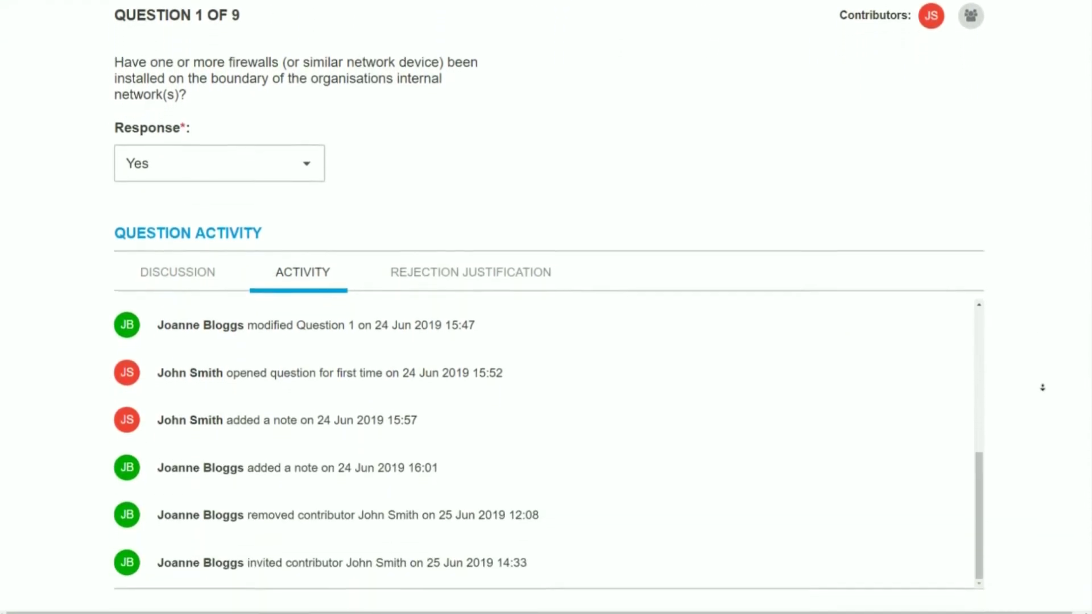
scroll(1042, 389, "down", 2)
left_click_drag(982, 402, 959, 251)
type("Joanne, ")
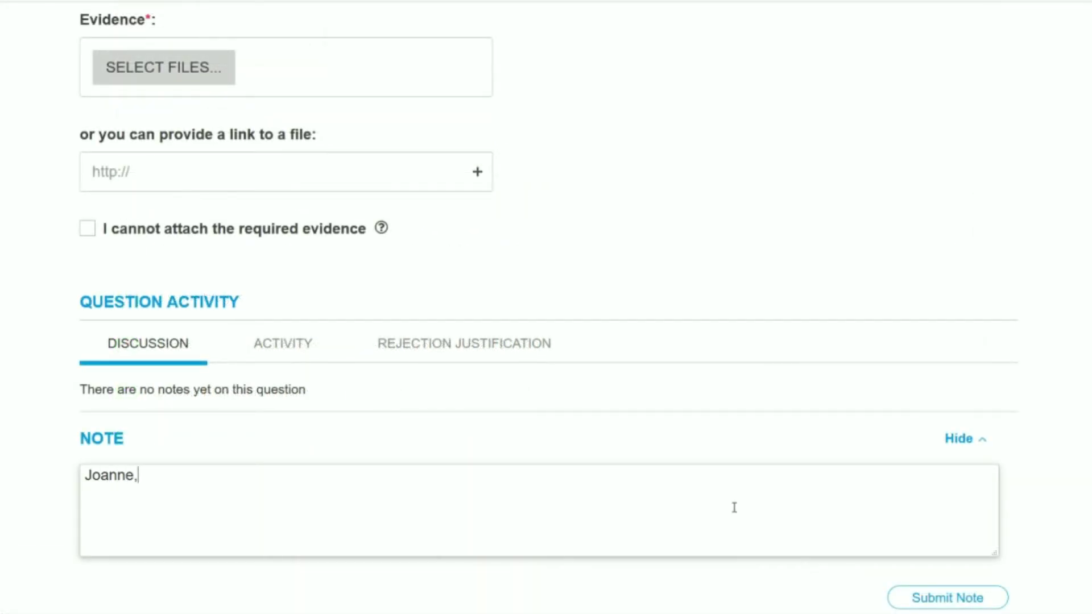
type("please can you provide the firewalls request document as evidence that the firewalls are pending approval")
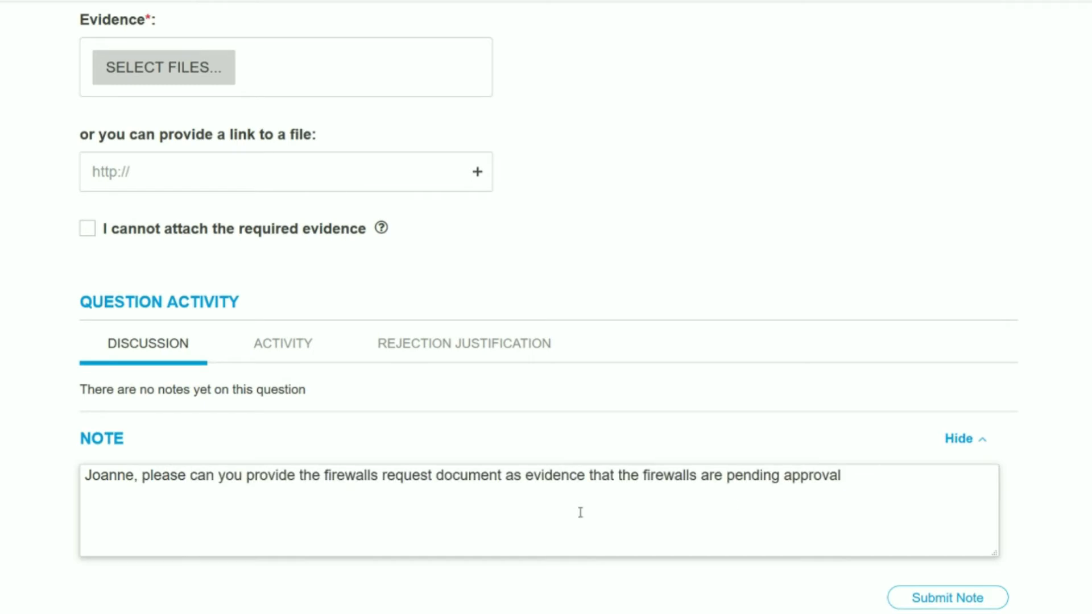
left_click(931, 600)
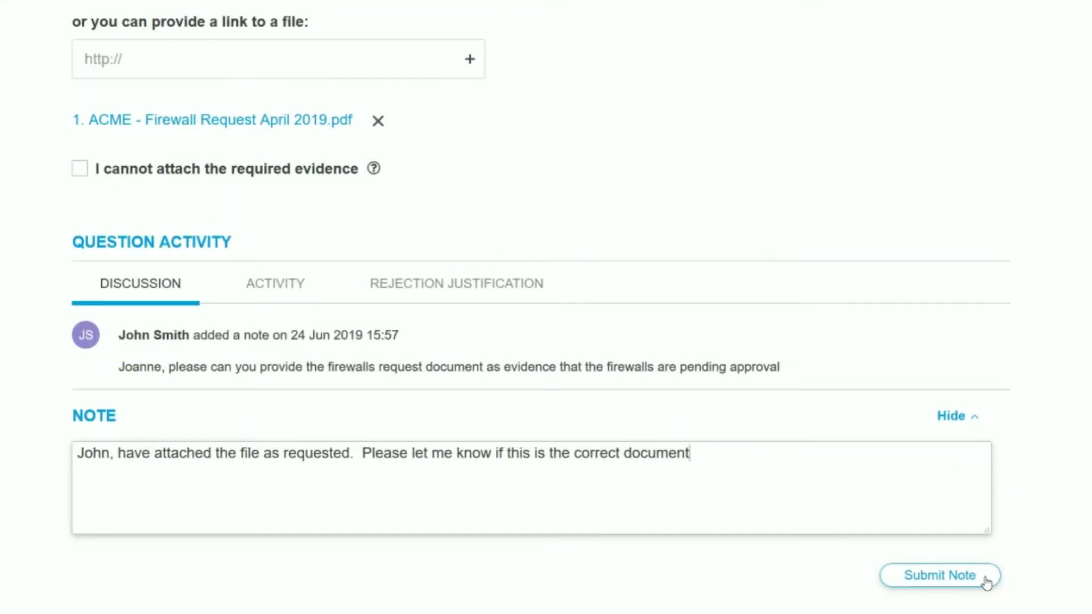
left_click(922, 577)
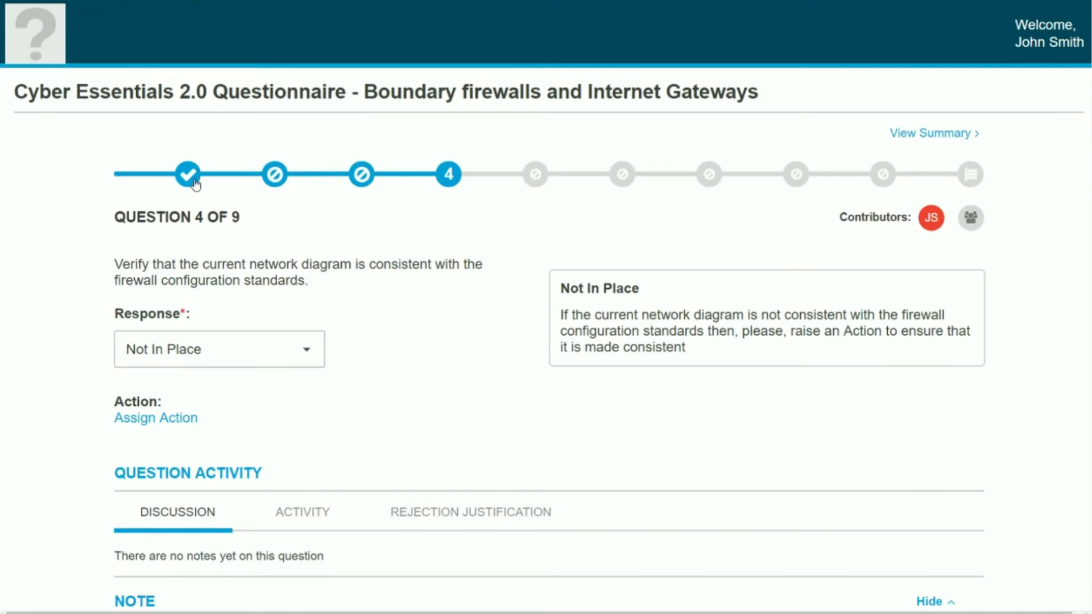
Try a locked question in the progress bar and close the Question Unavailable notice.
left_click(363, 179)
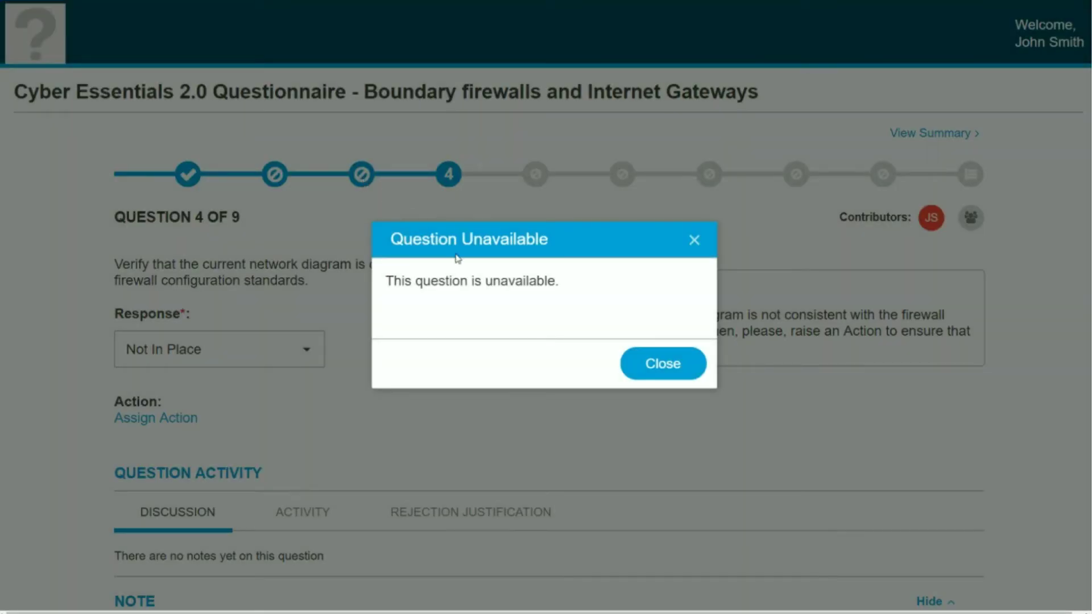
left_click(648, 369)
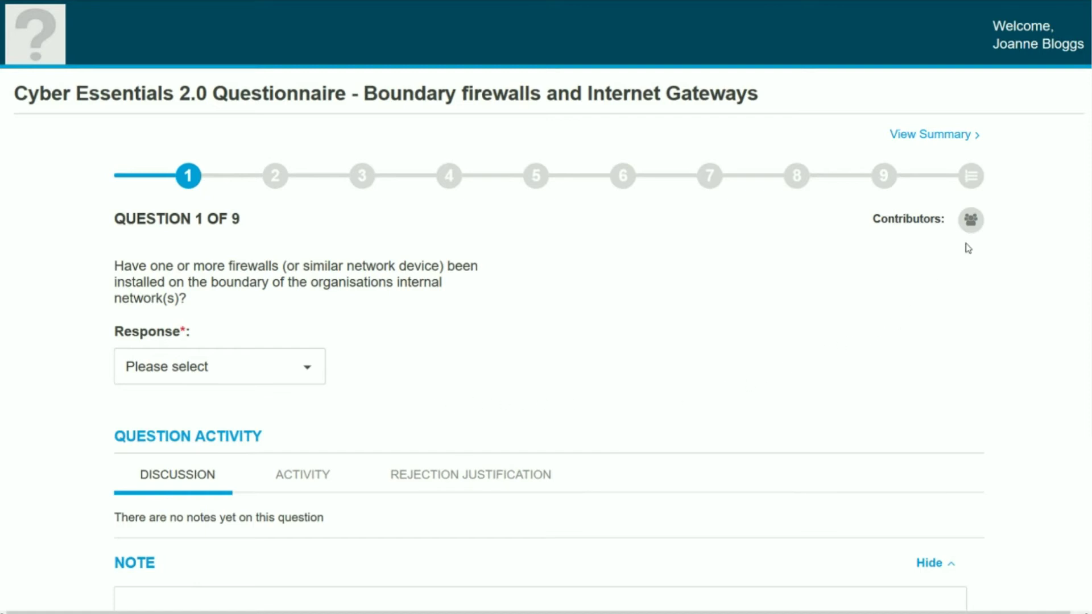
Remove the invited contributor from question 1 using its × and confirm Yes.
left_click(970, 222)
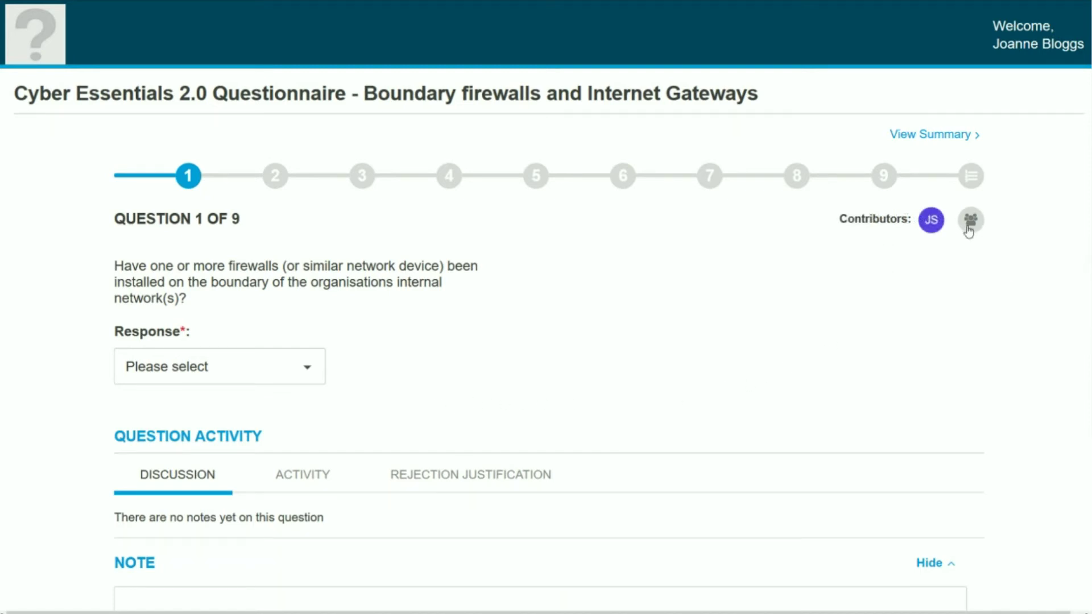
left_click(971, 222)
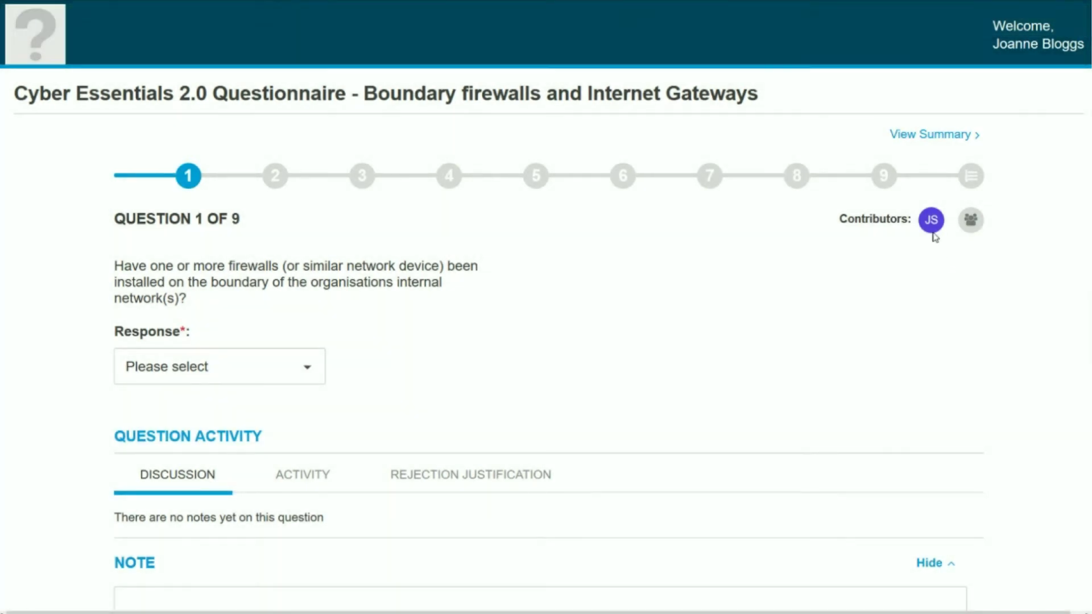
mouse_move(933, 234)
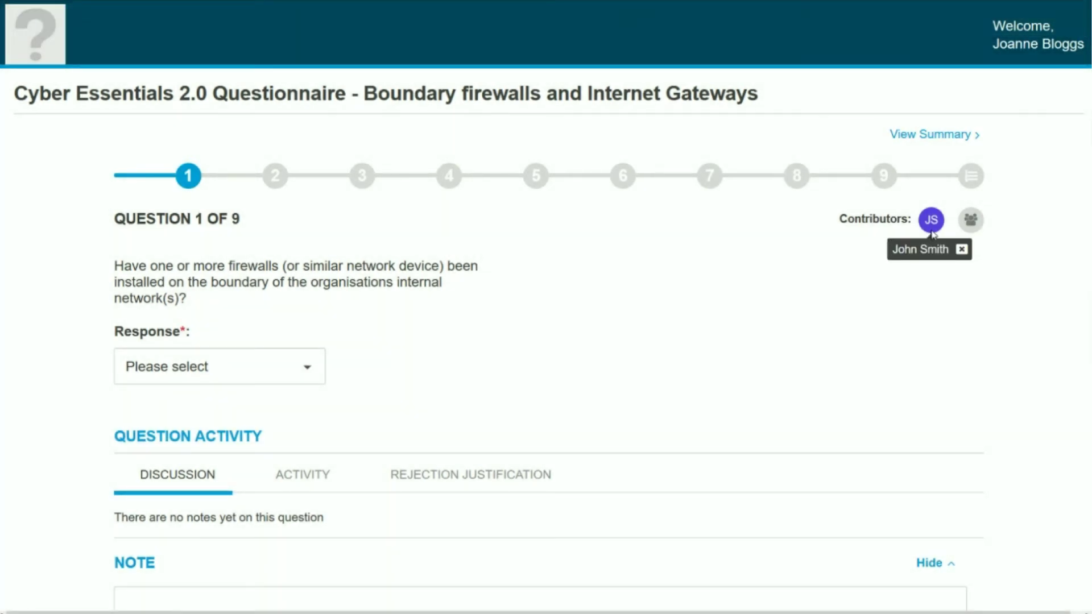
left_click(962, 249)
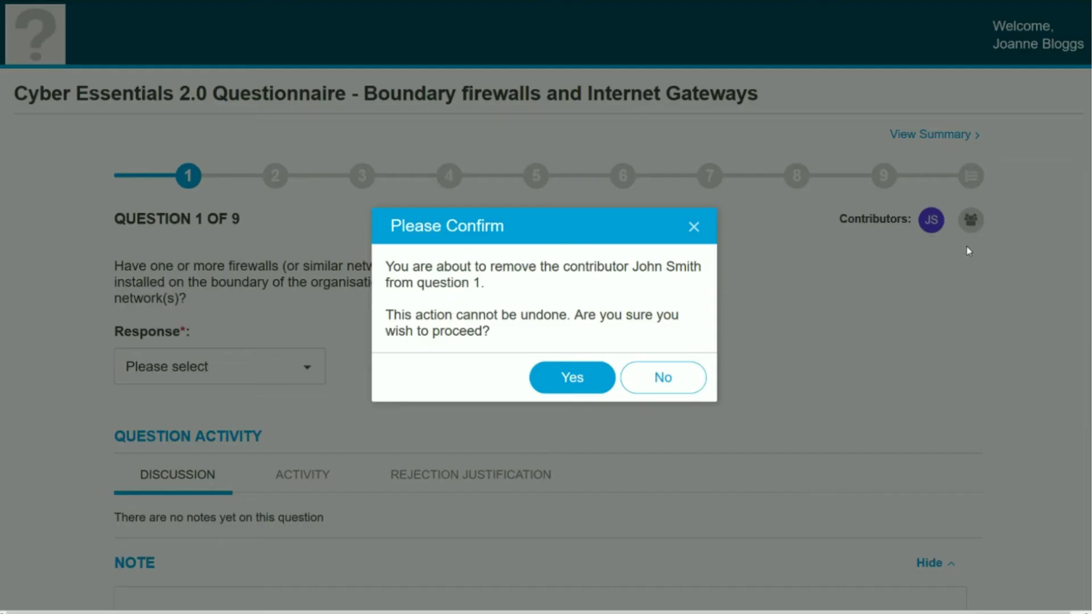
left_click(564, 377)
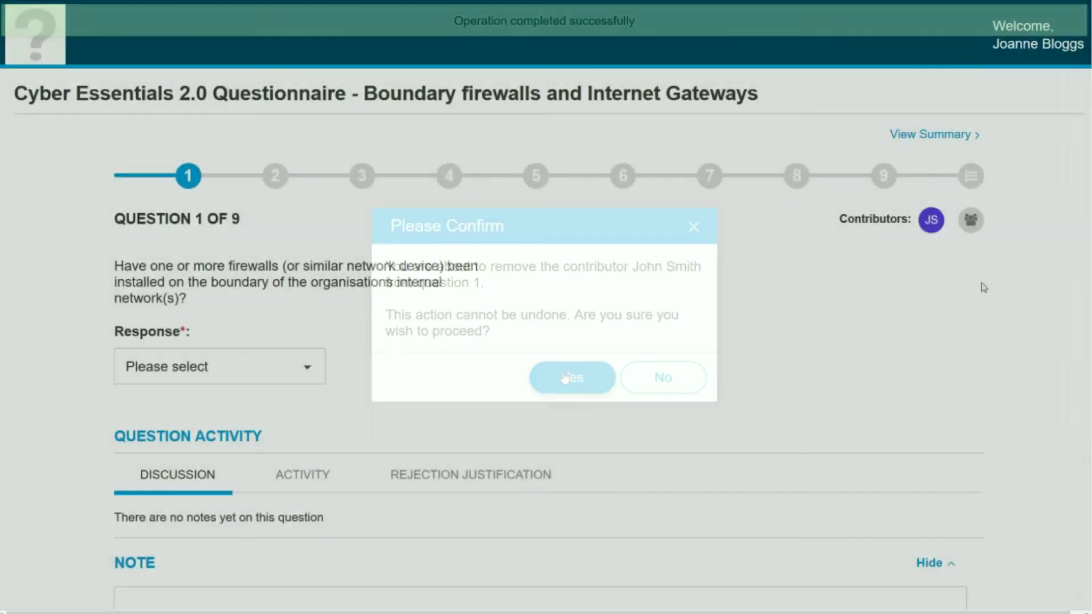
left_click(971, 221)
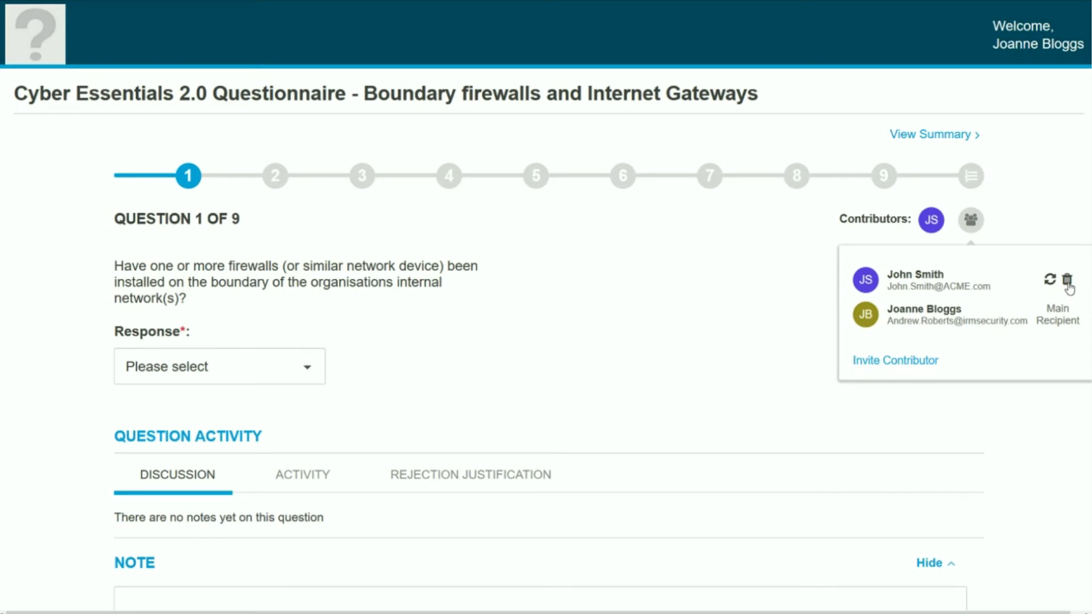
left_click(1067, 281)
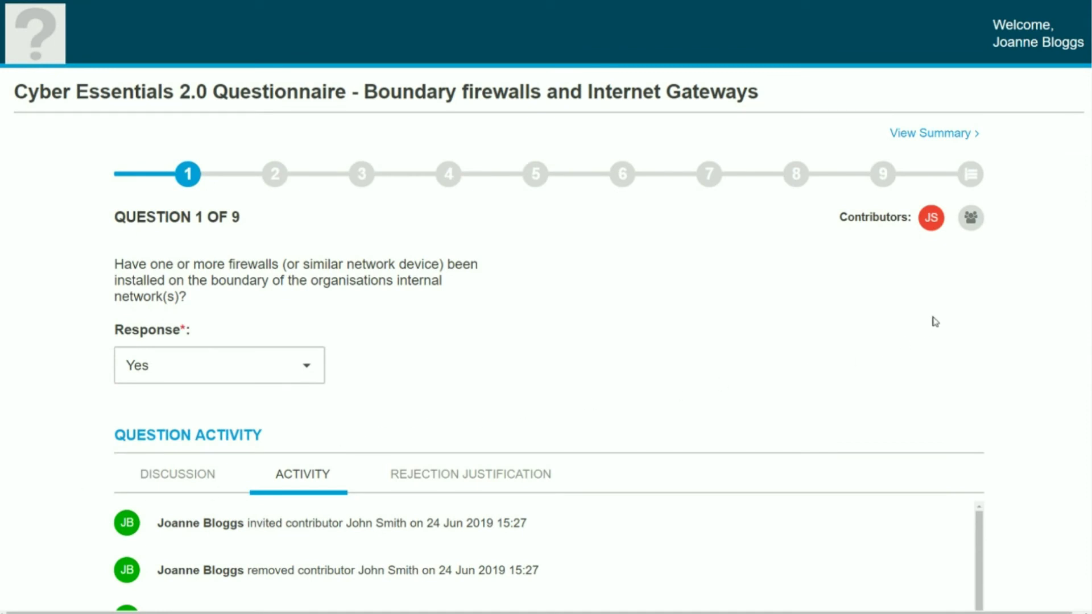
Resend the invitation to question 1's contributor from the contributors list.
left_click(971, 217)
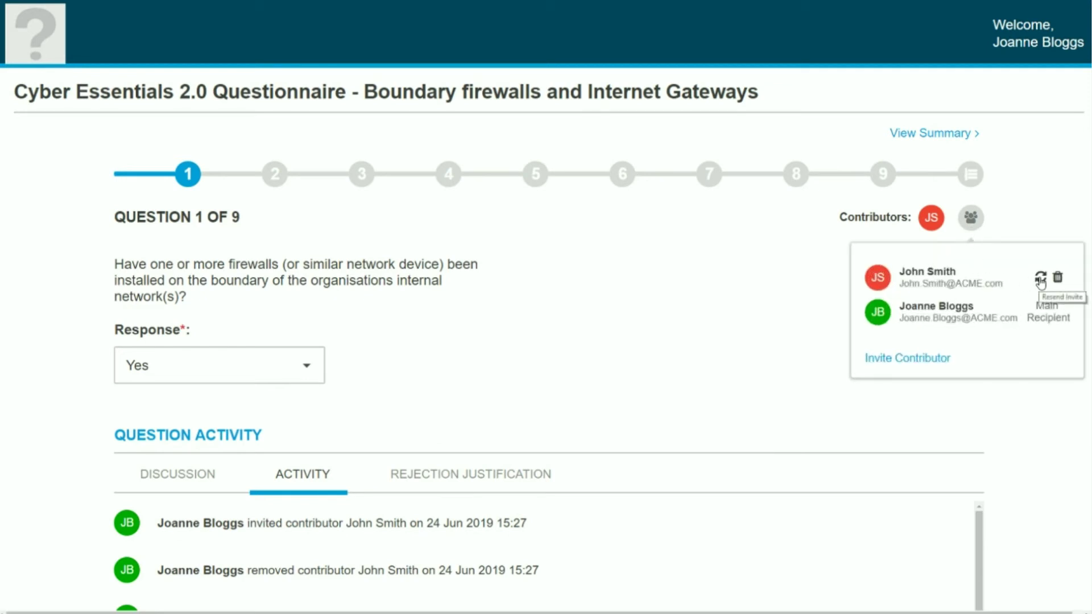
left_click(1041, 279)
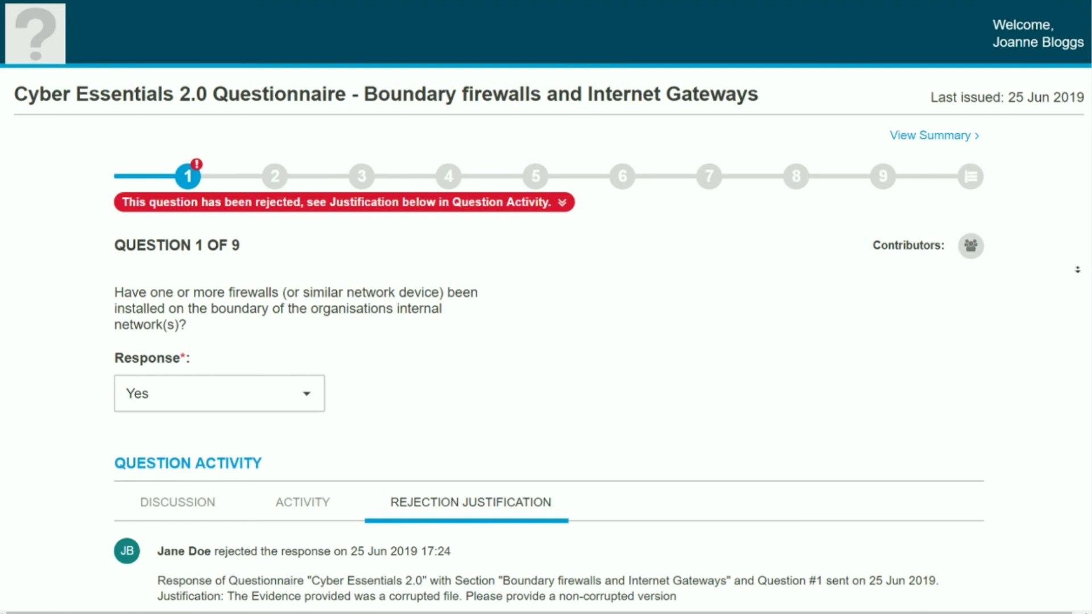
Scroll through the questionnaire summary of all nine questions.
scroll(1077, 249, "down", 2)
scroll(1079, 281, "down", 2)
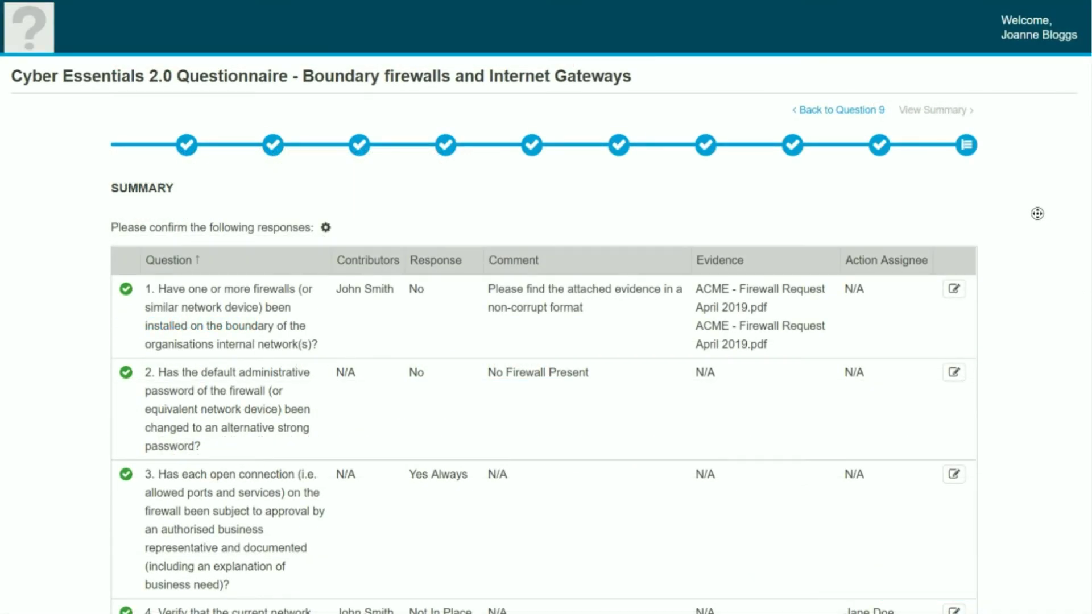
scroll(1038, 227, "down", 5)
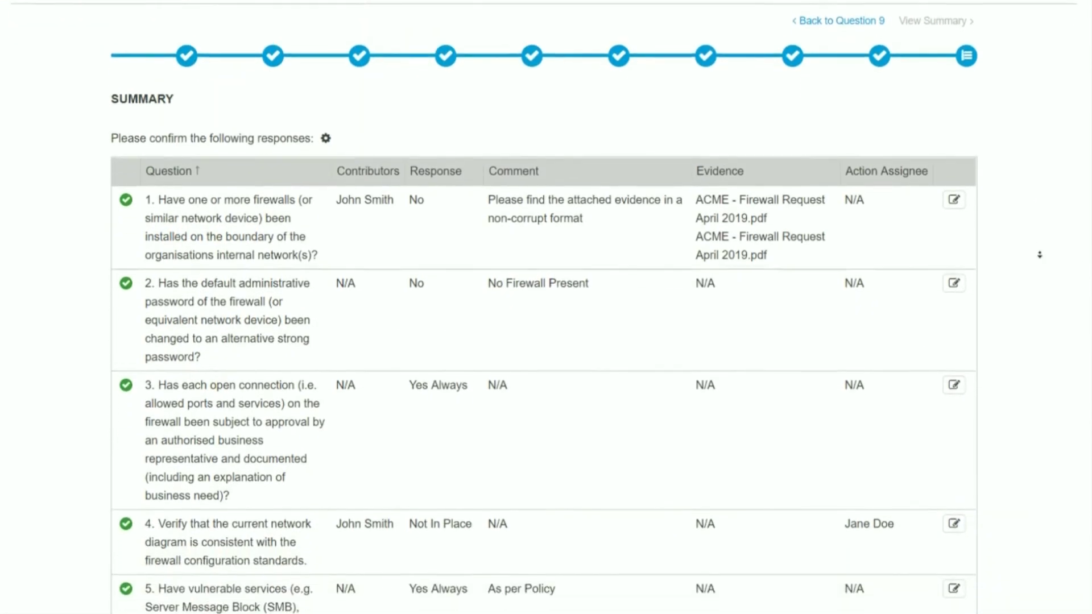
scroll(1040, 255, "down", 8)
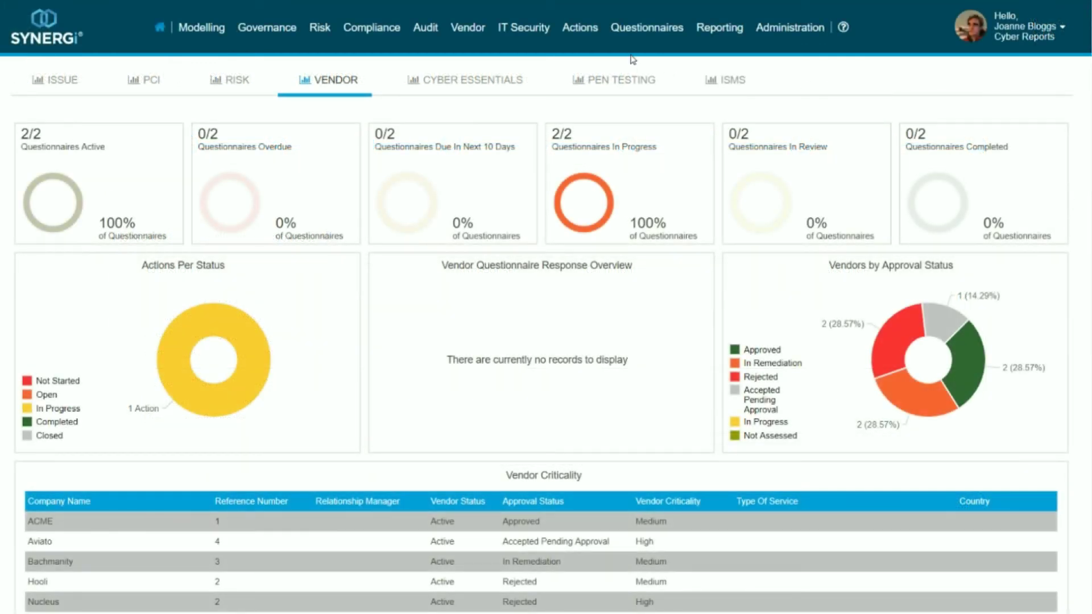
Set Show All Questions in Contributor Summary to Yes in General Settings and submit.
mouse_move(640, 31)
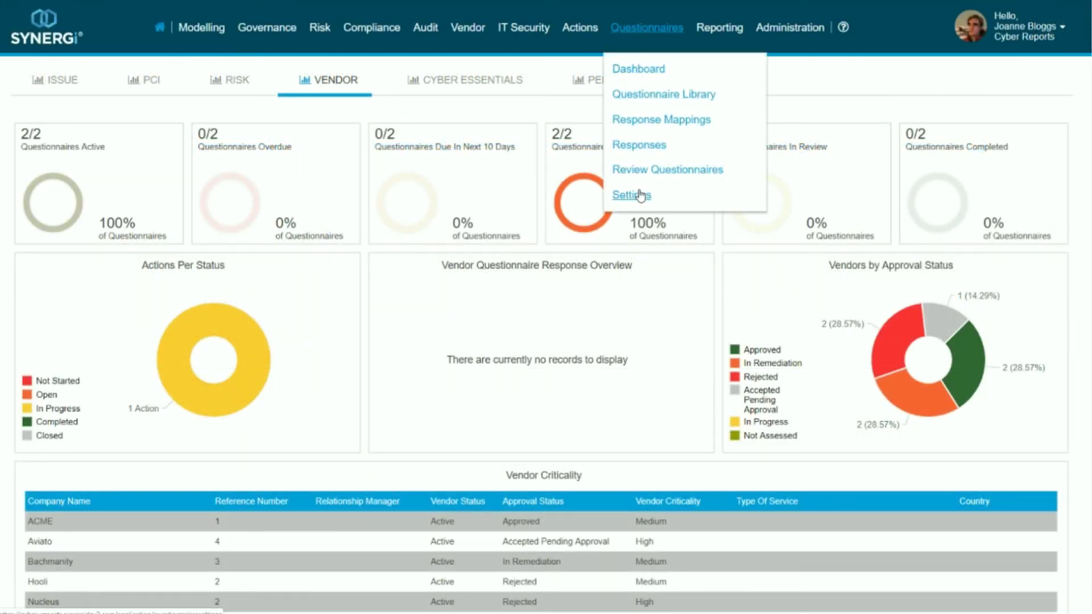
left_click(631, 195)
left_click_drag(216, 338, 444, 333)
left_click(998, 124)
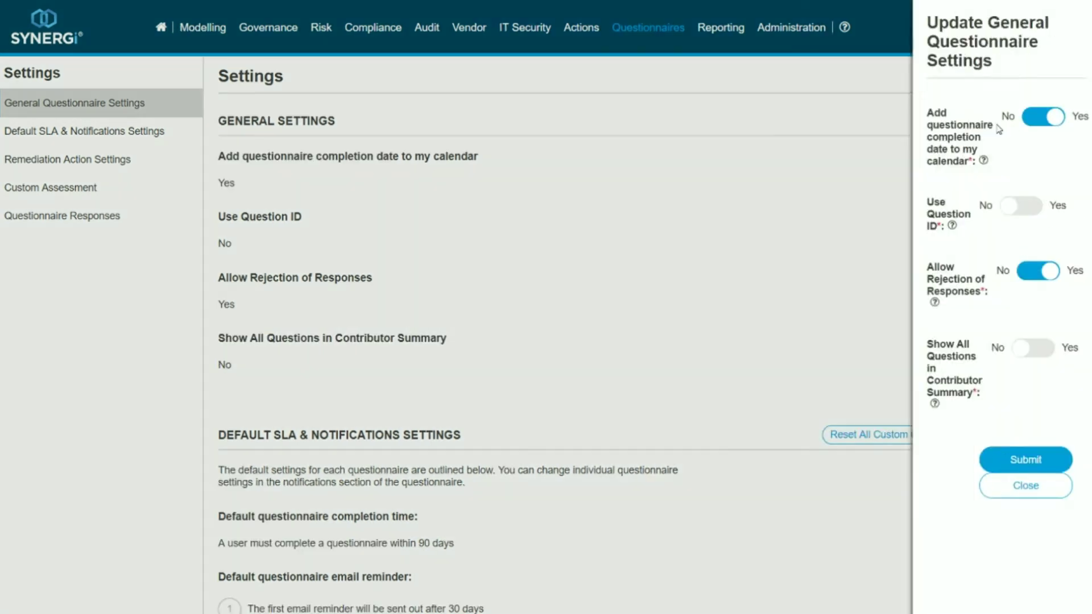
left_click(709, 222)
left_click(892, 280)
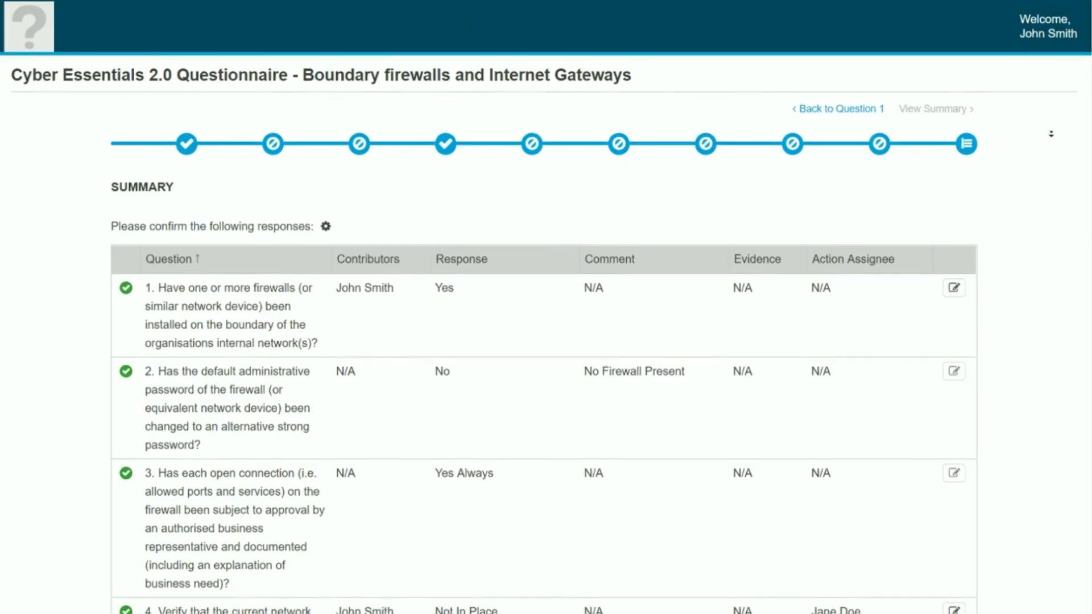
scroll(1051, 132, "down", 7)
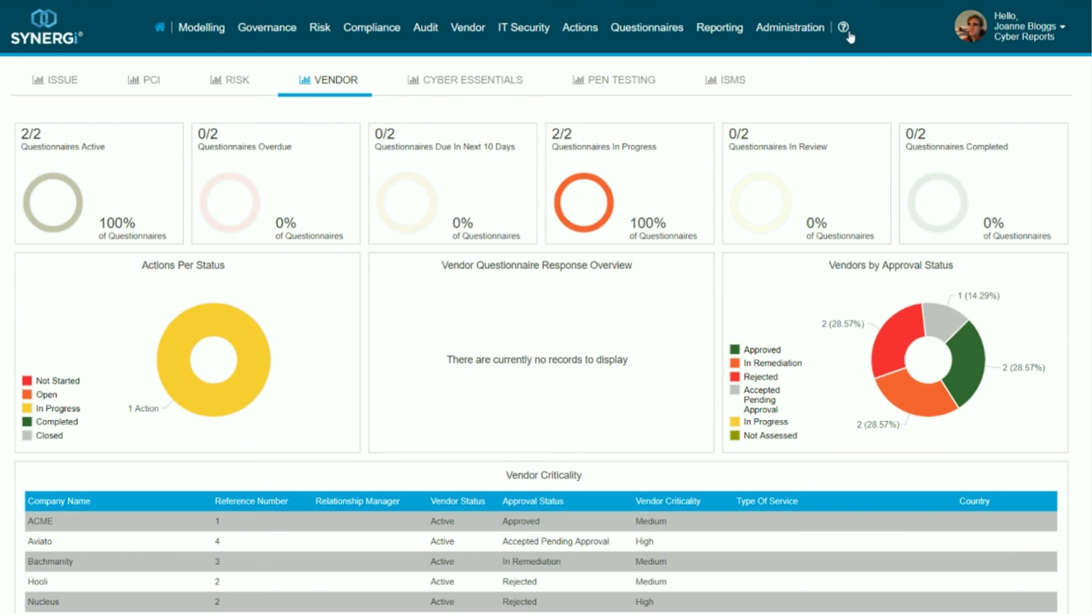
Open the User Guide's Questionnaires > Questionnaire Collaborations page.
left_click(843, 27)
left_click(866, 69)
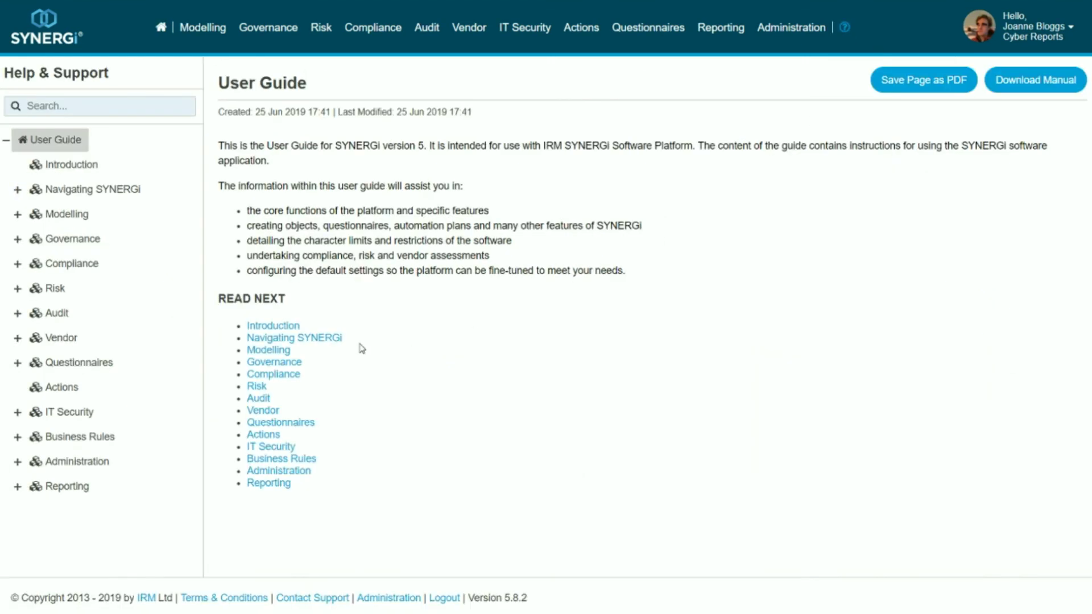
left_click(18, 363)
left_click(139, 591)
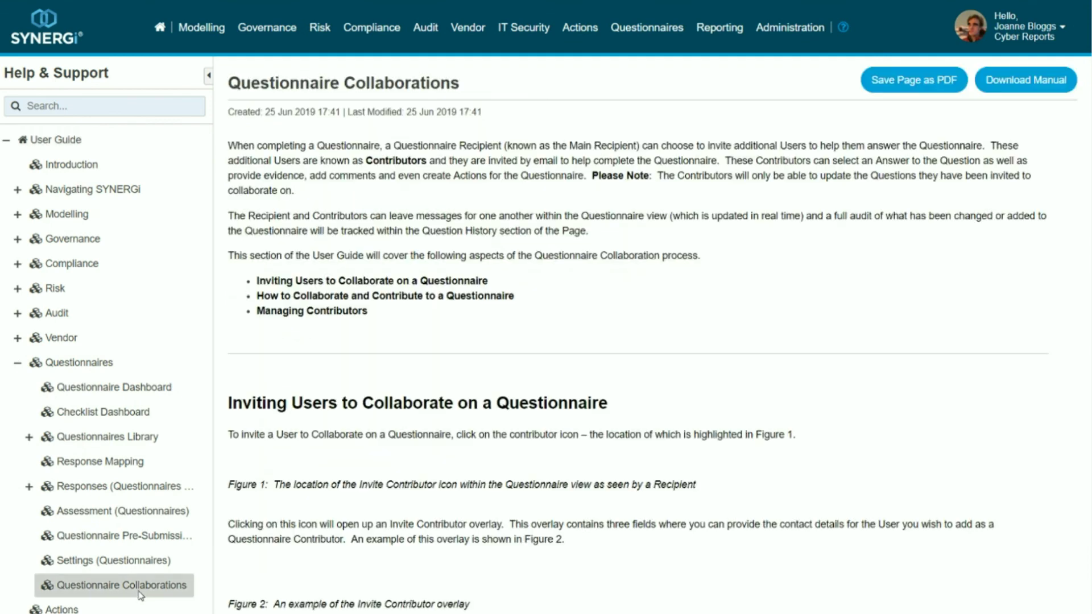